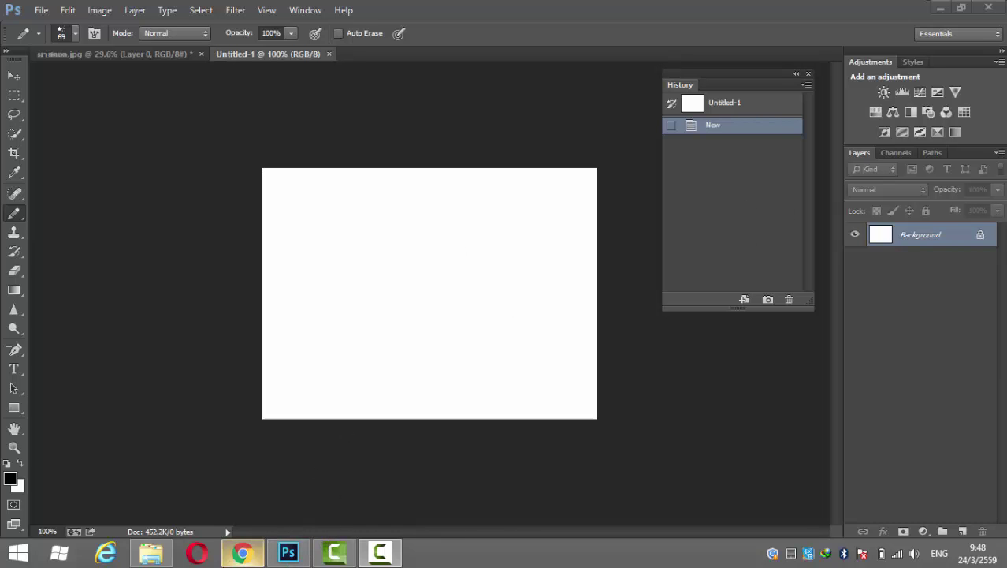
# Return to the BrushKing site and highlight its 'Free Photoshop Brushes' welcome heading
pyautogui.click(242, 556)
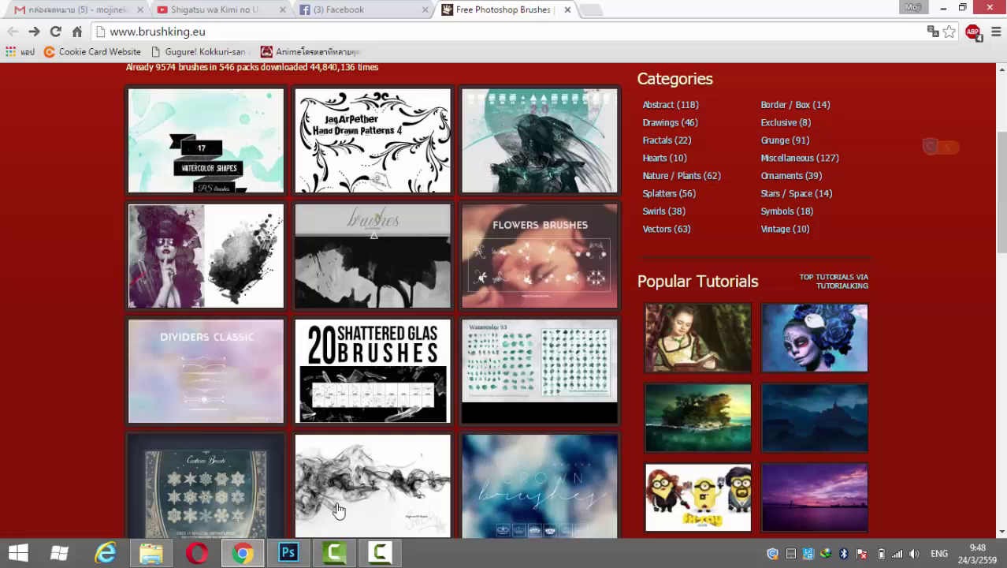
pyautogui.scroll(1, 300, 232)
pyautogui.scroll(2, 300, 232)
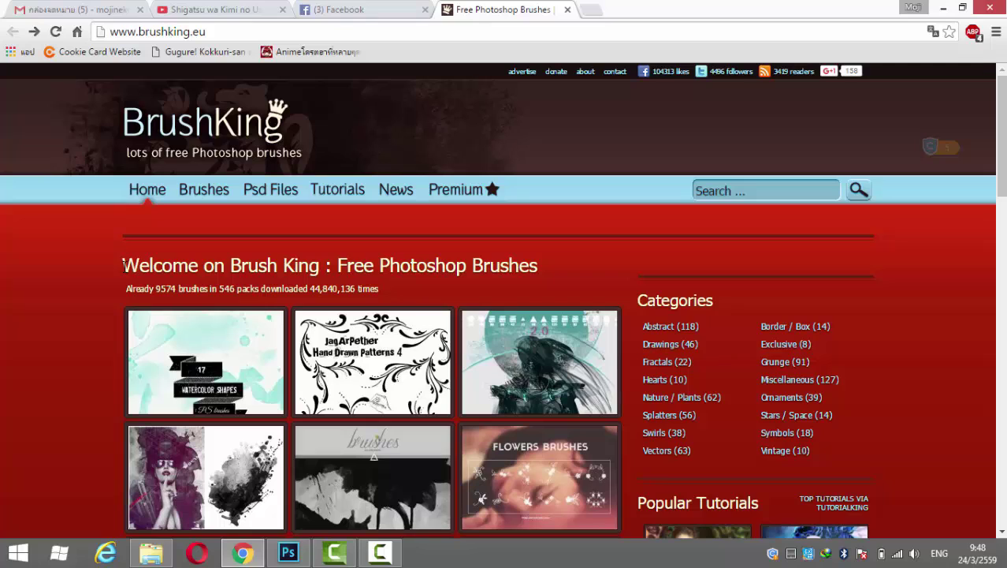
pyautogui.moveTo(124, 265); pyautogui.dragTo(537, 267)
pyautogui.click(339, 265)
pyautogui.moveTo(334, 265); pyautogui.dragTo(538, 265)
pyautogui.click(538, 266)
pyautogui.scroll(-2, 335, 350)
pyautogui.scroll(2, 300, 359)
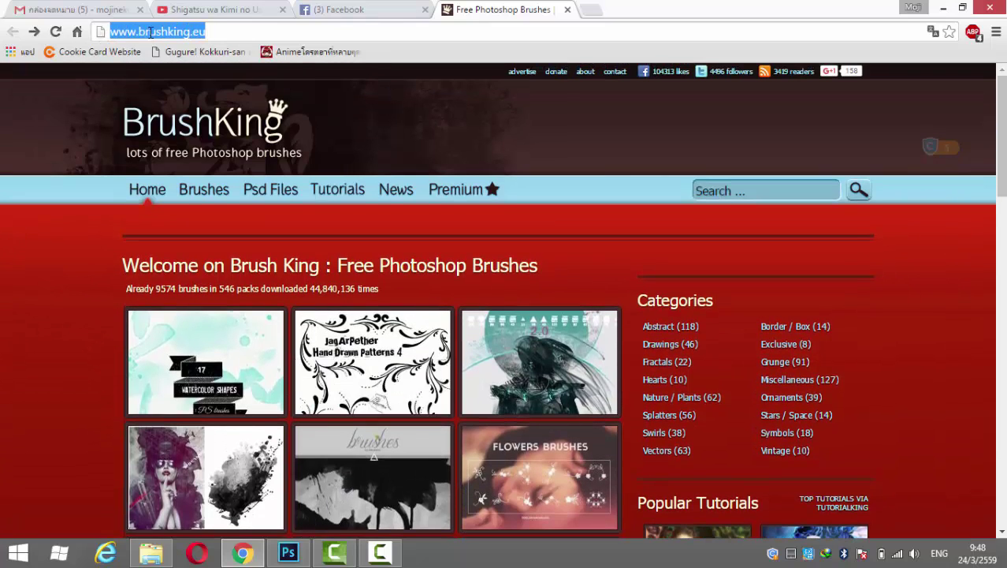
pyautogui.click(246, 33)
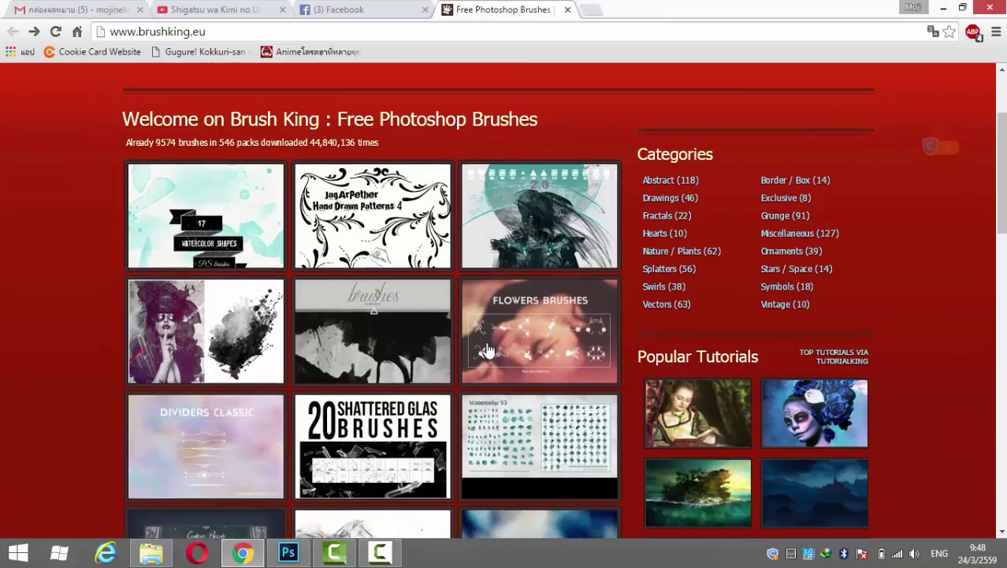
# Scroll down the brushking.eu gallery to the Ballon Brush thumbnail
pyautogui.scroll(-2, 402, 343)
pyautogui.scroll(-2, 473, 368)
pyautogui.scroll(-1, 473, 368)
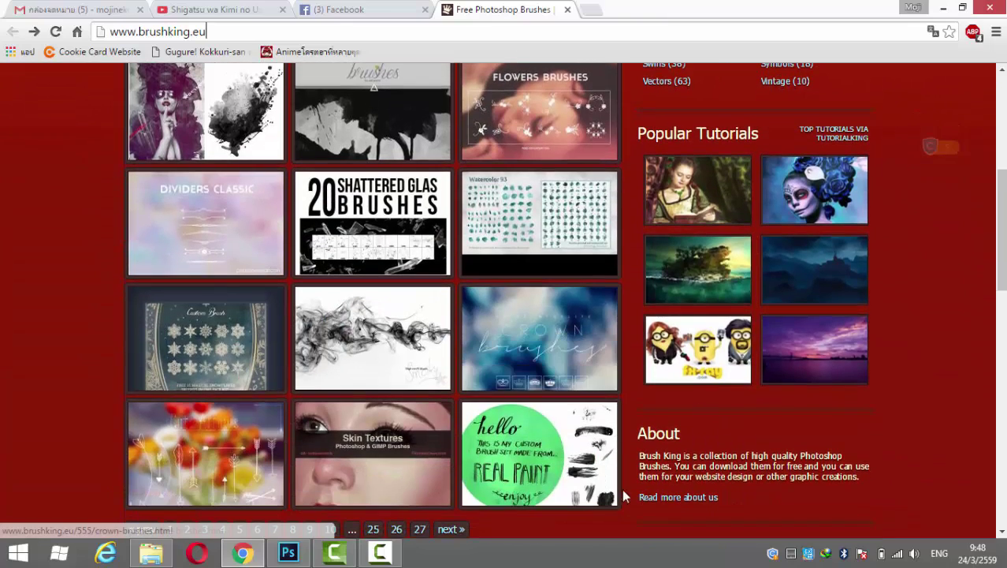
pyautogui.scroll(-1, 586, 344)
pyautogui.scroll(-1, 186, 454)
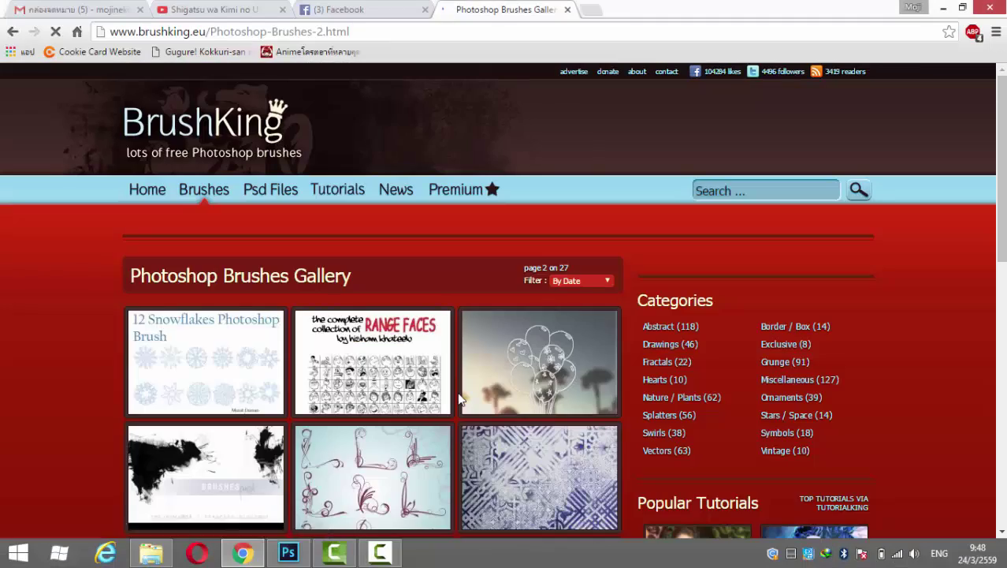
pyautogui.scroll(-1, 456, 387)
pyautogui.scroll(-1, 571, 223)
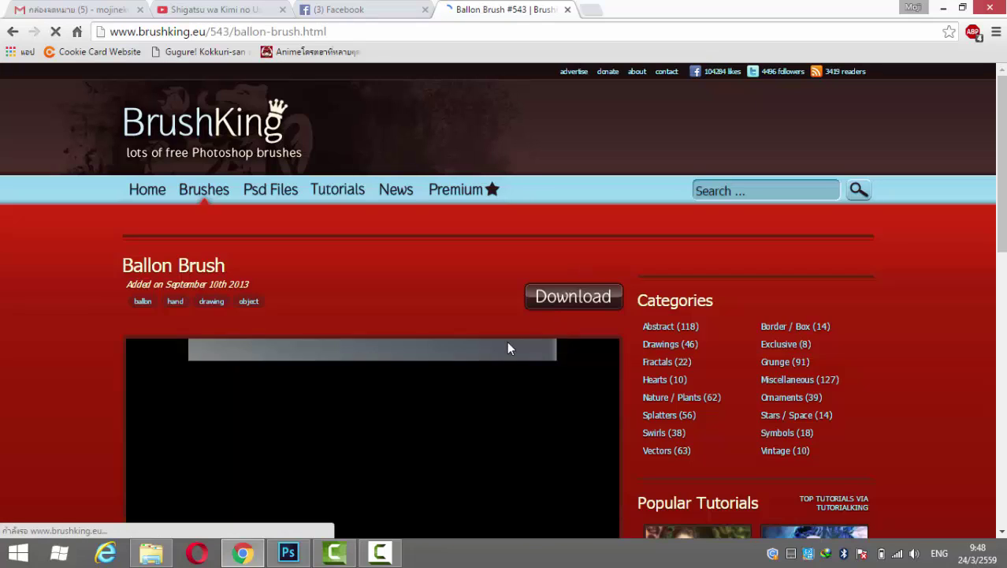
pyautogui.scroll(-1, 601, 193)
pyautogui.scroll(-3, 514, 248)
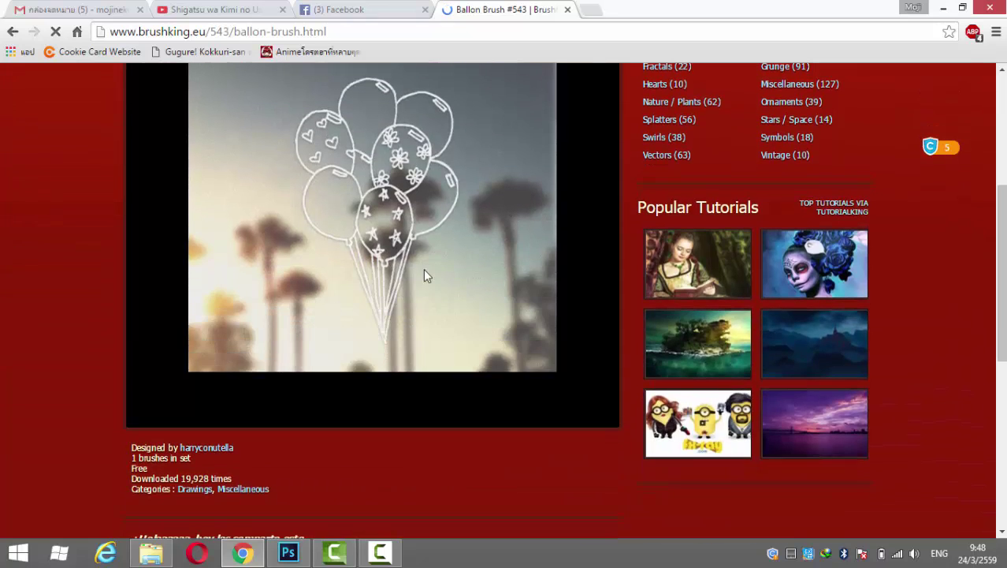
pyautogui.scroll(3, 473, 260)
# Download the 538.45 KB Ballon Brush archive with IDM into Downloads\บลัชps
pyautogui.click(556, 227)
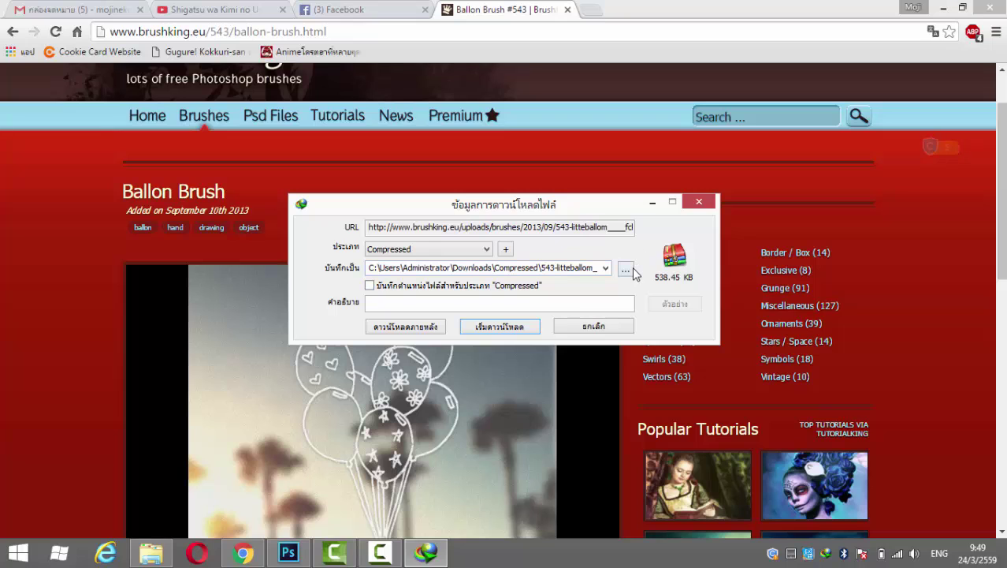
pyautogui.click(630, 271)
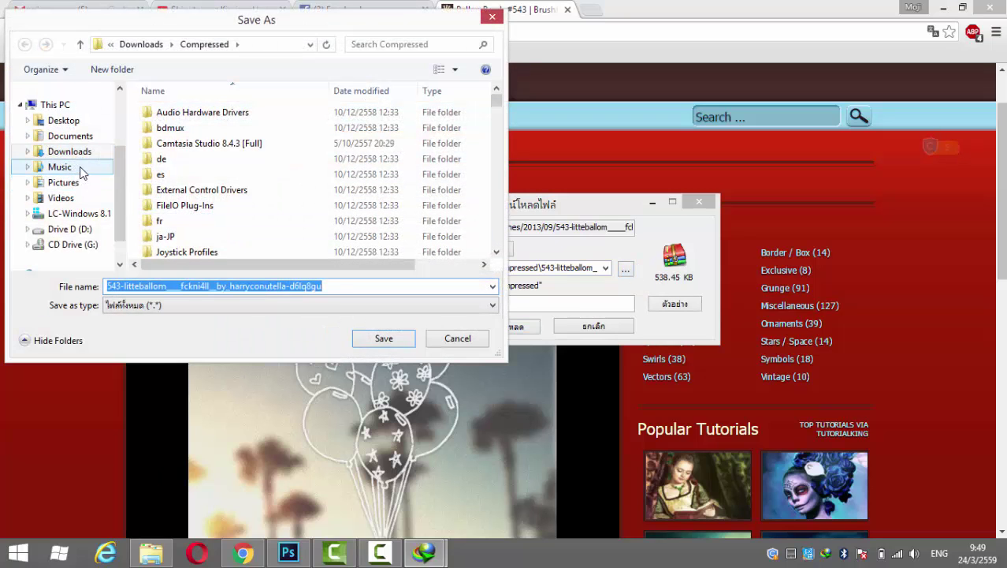
pyautogui.click(77, 157)
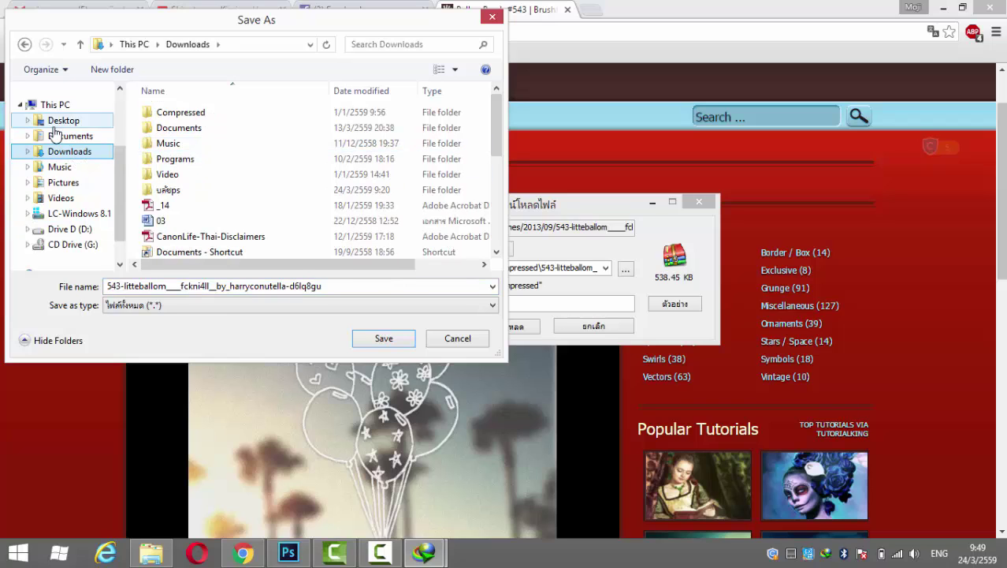
pyautogui.click(181, 191)
pyautogui.doubleClick(182, 191)
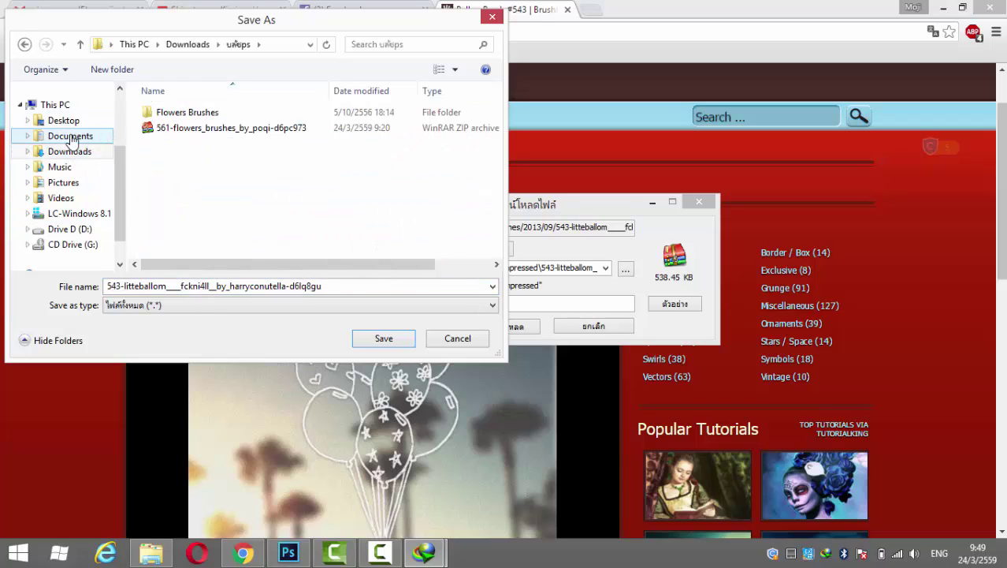
pyautogui.click(375, 346)
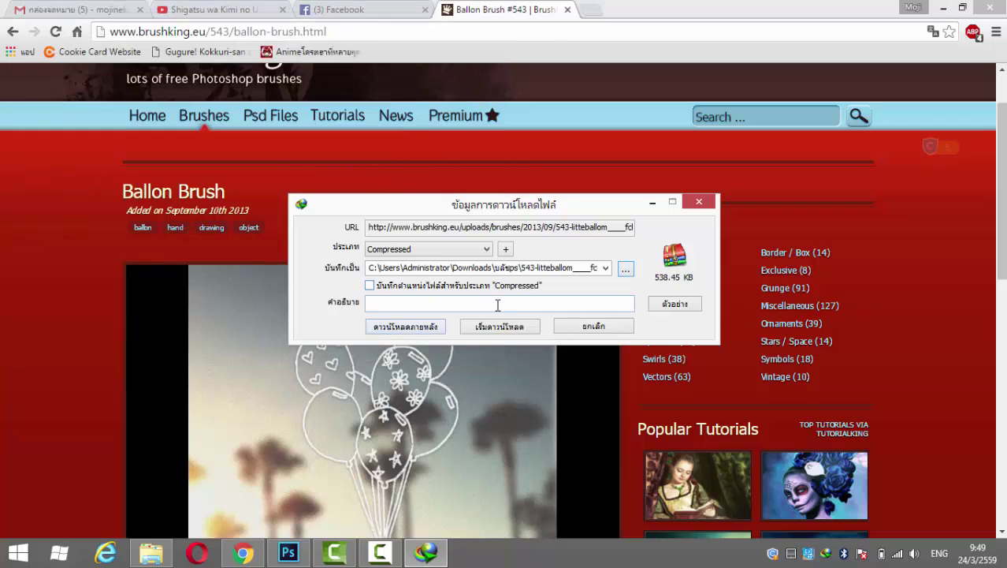
pyautogui.click(496, 327)
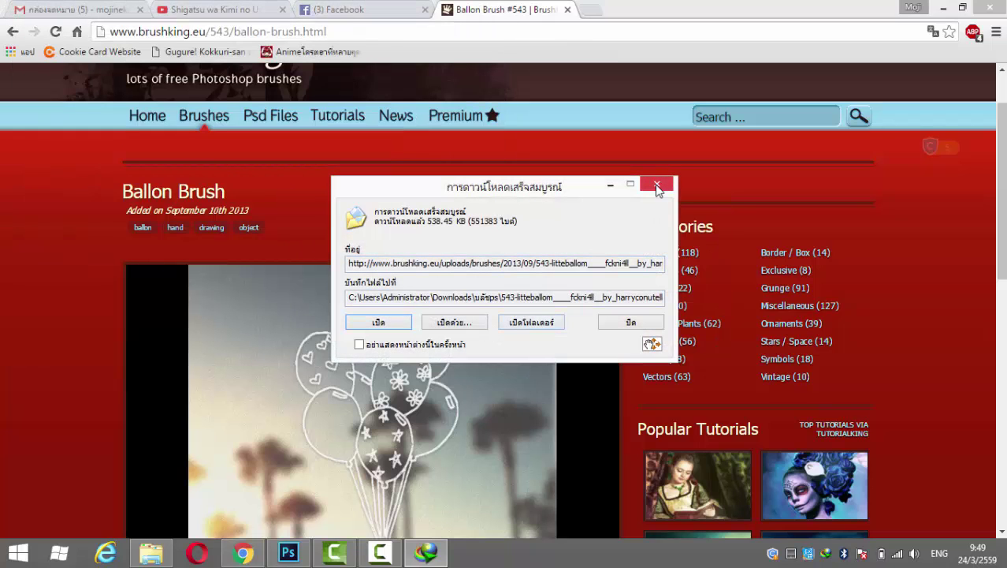
pyautogui.click(526, 325)
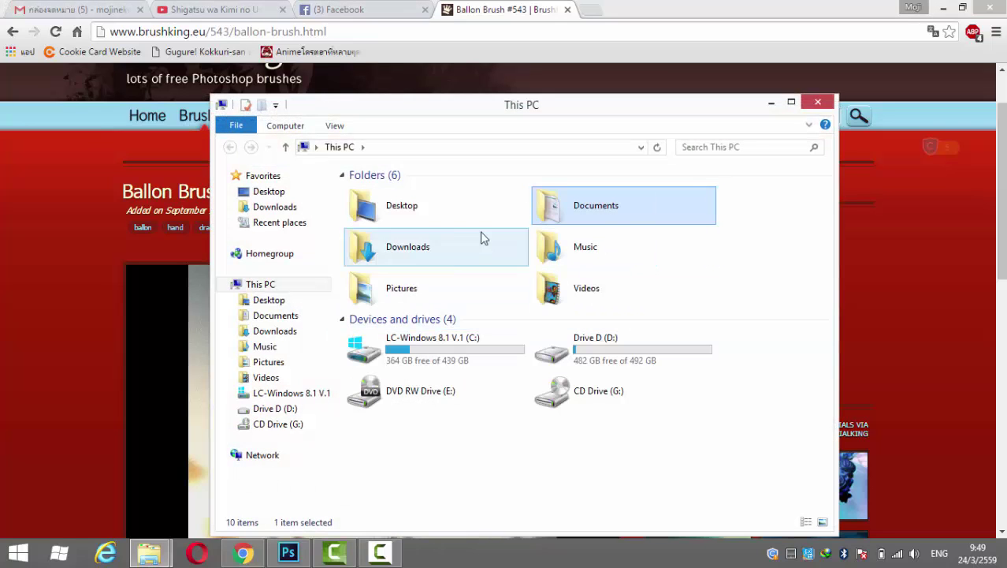
# Extract the flowers brushes ZIP in Downloads\บลัชps, replacing the existing files
pyautogui.doubleClick(436, 249)
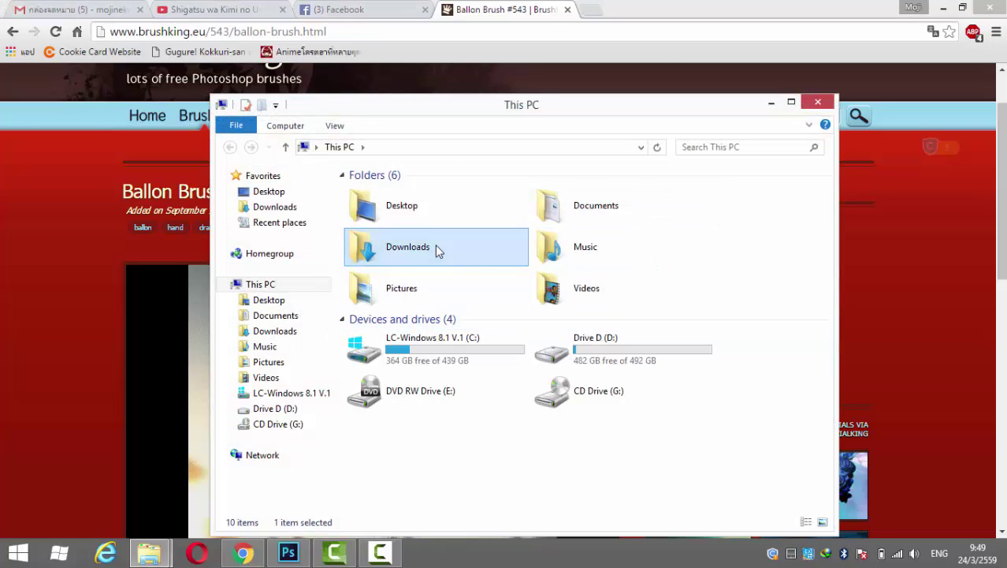
pyautogui.doubleClick(381, 268)
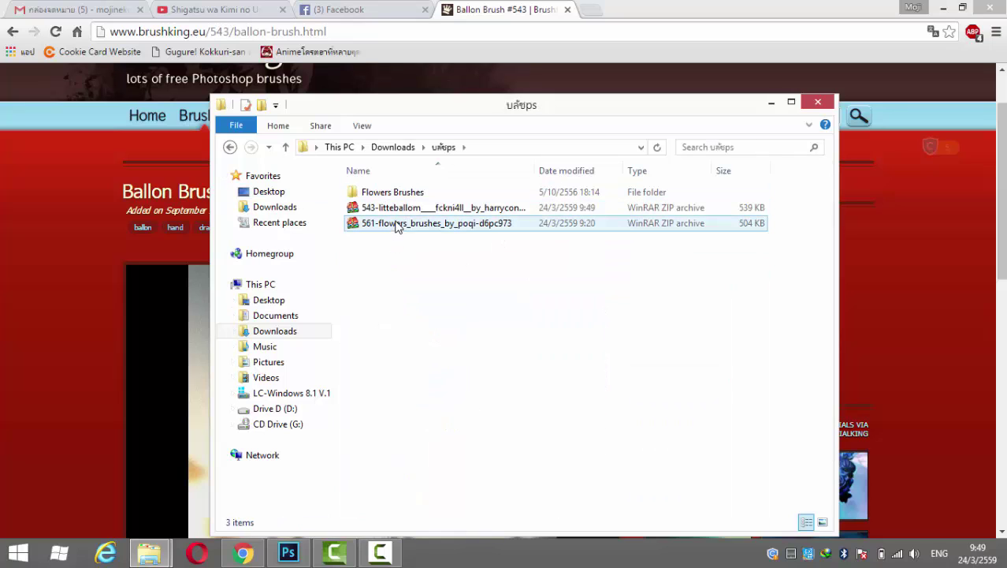
pyautogui.rightClick(395, 225)
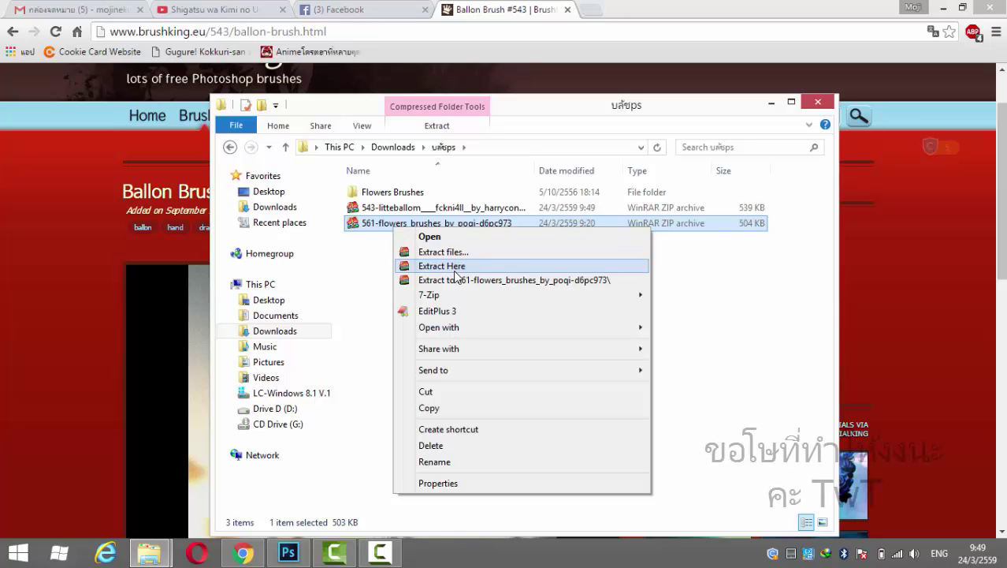
pyautogui.click(455, 271)
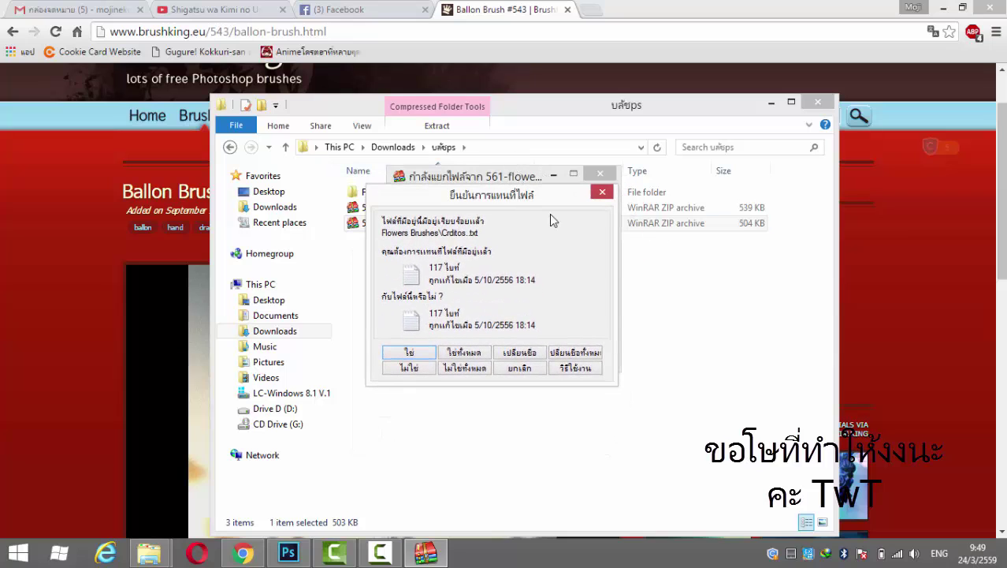
pyautogui.click(431, 352)
pyautogui.click(426, 339)
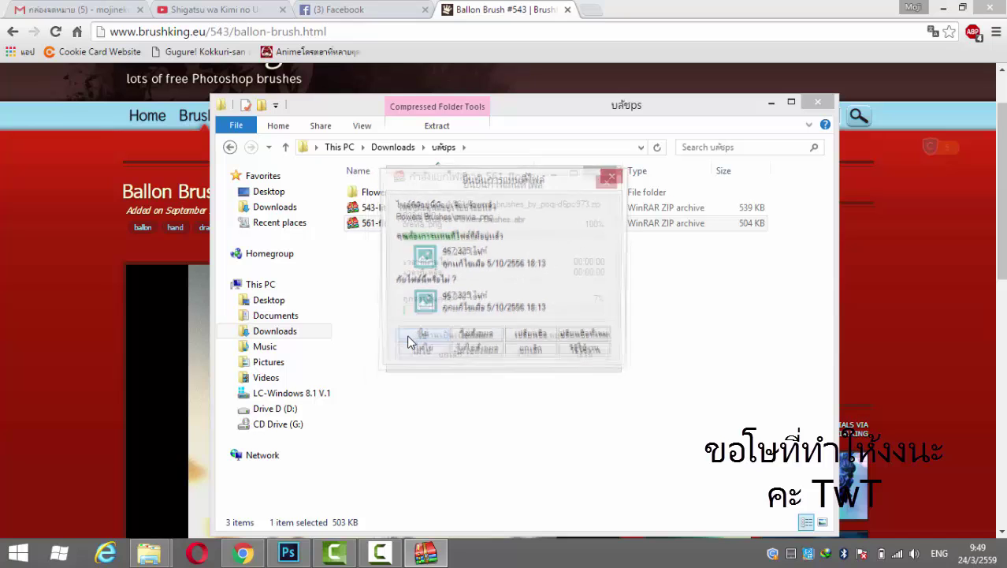
pyautogui.click(431, 341)
pyautogui.click(431, 341)
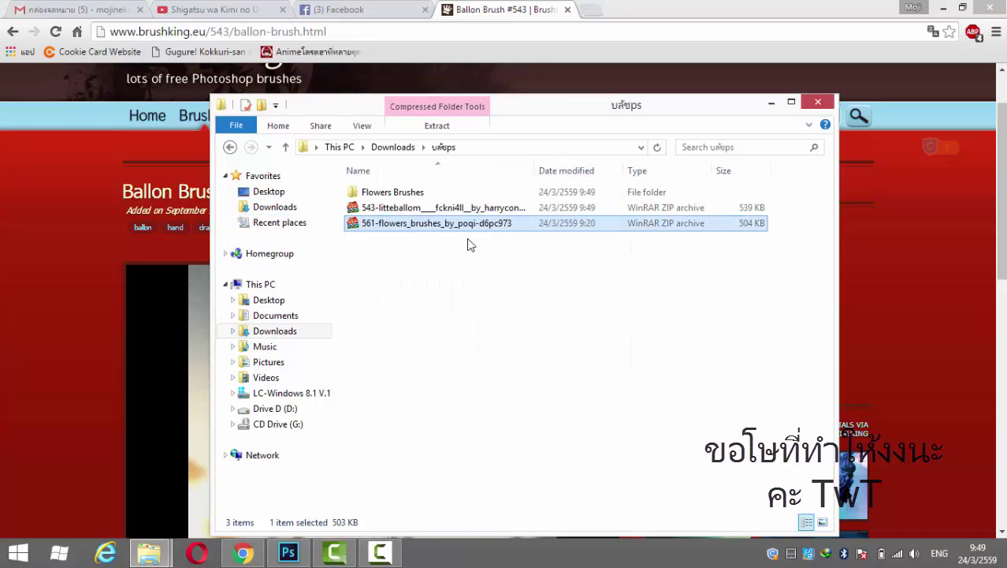
pyautogui.doubleClick(394, 192)
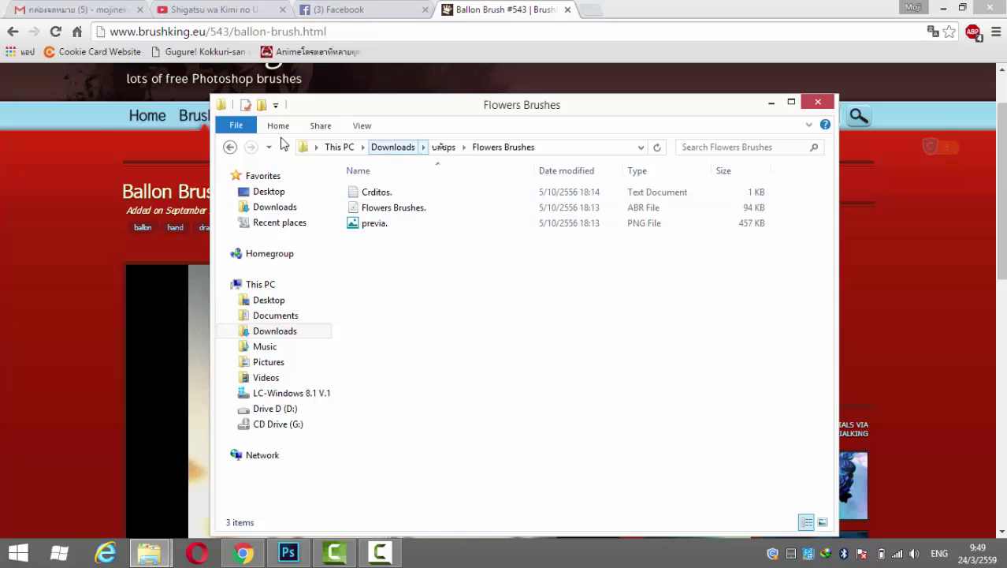
pyautogui.click(238, 148)
# Extract the Ballon Brush ZIP in บลัชps to get the 30 KB ballon - hcn ABR file
pyautogui.rightClick(439, 208)
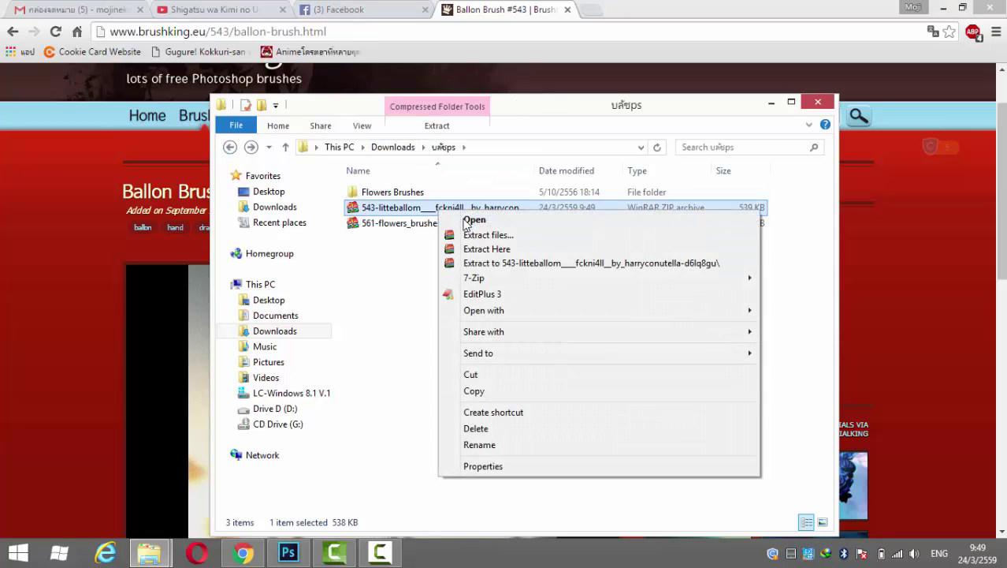
pyautogui.click(488, 249)
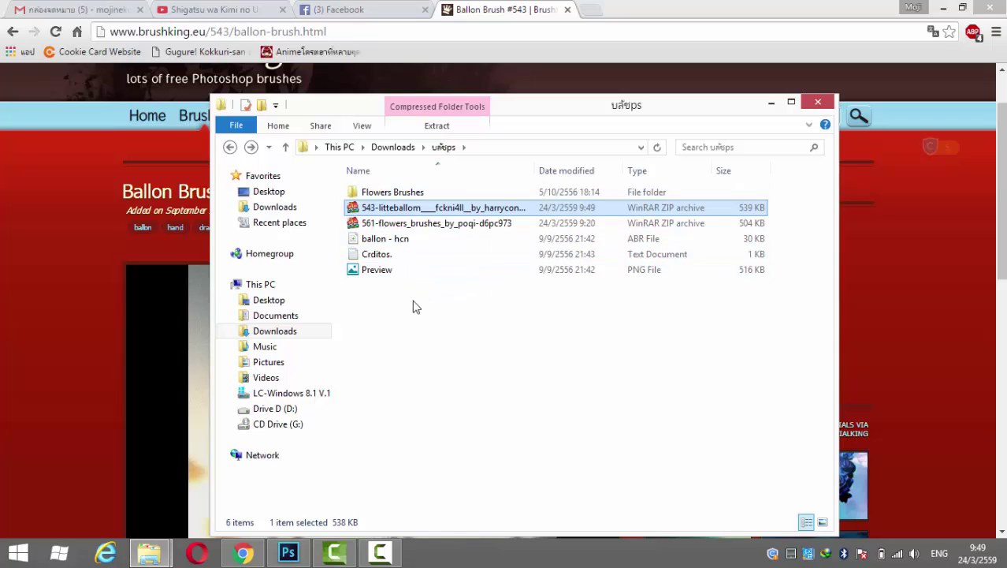
pyautogui.moveTo(416, 306); pyautogui.dragTo(387, 237)
pyautogui.click(388, 342)
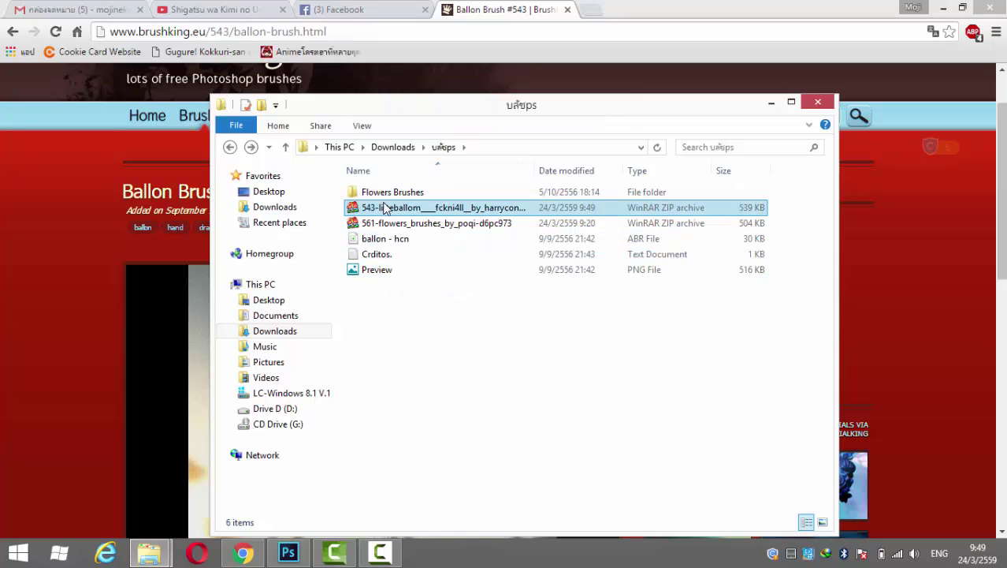
pyautogui.click(455, 206)
pyautogui.doubleClick(438, 193)
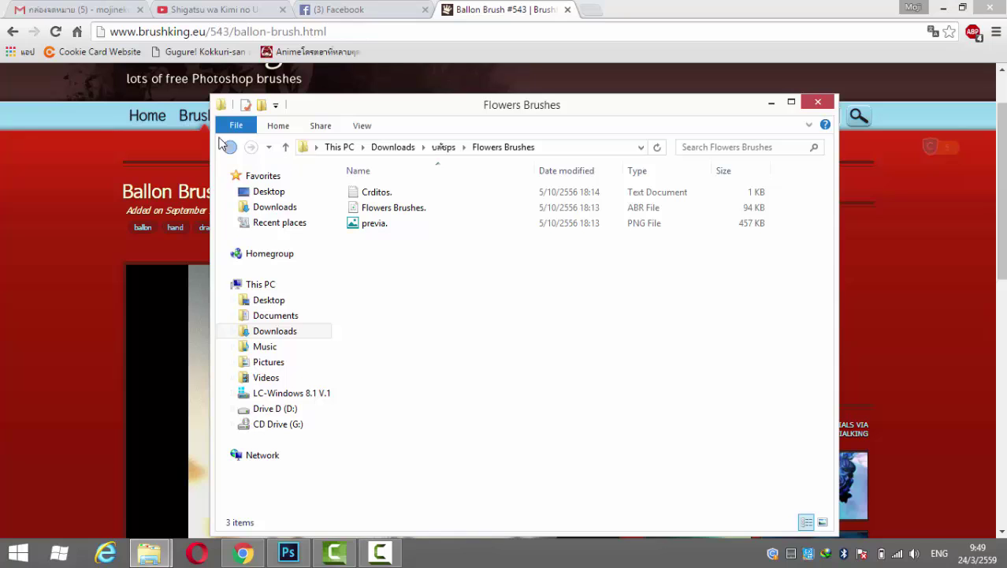
pyautogui.click(230, 148)
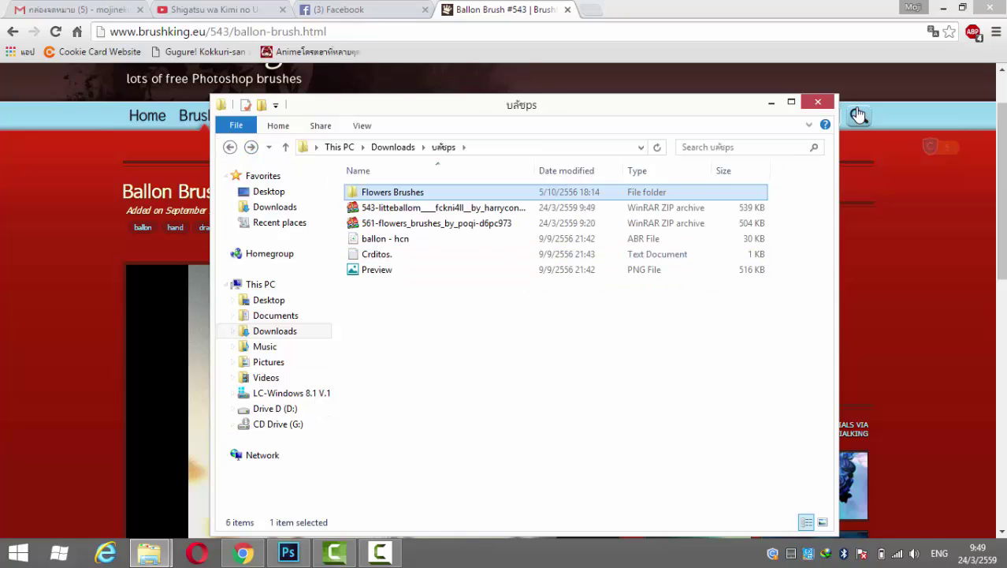
pyautogui.click(771, 102)
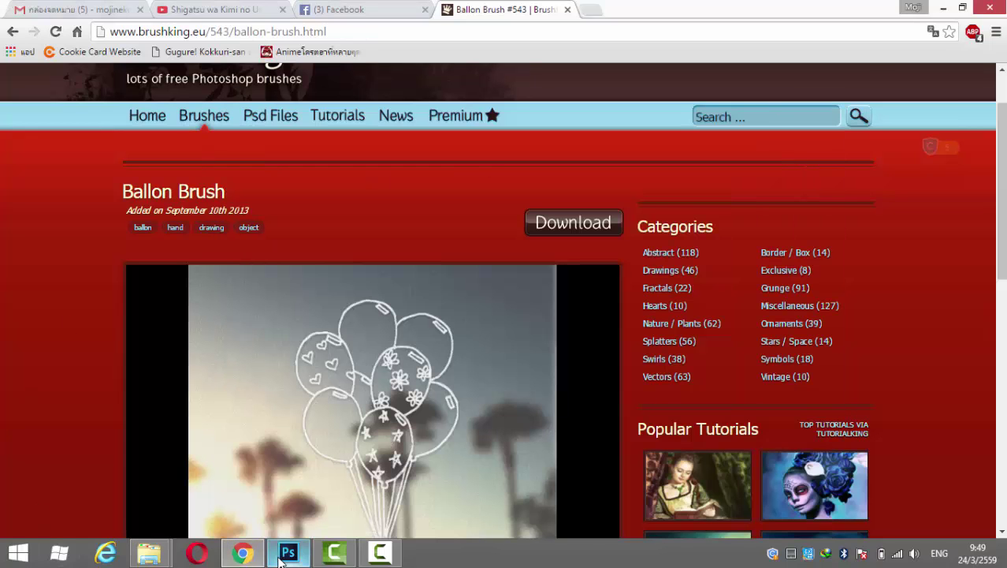
# Switch to Photoshop and open the Brush Preset picker's gear flyout menu
pyautogui.click(288, 552)
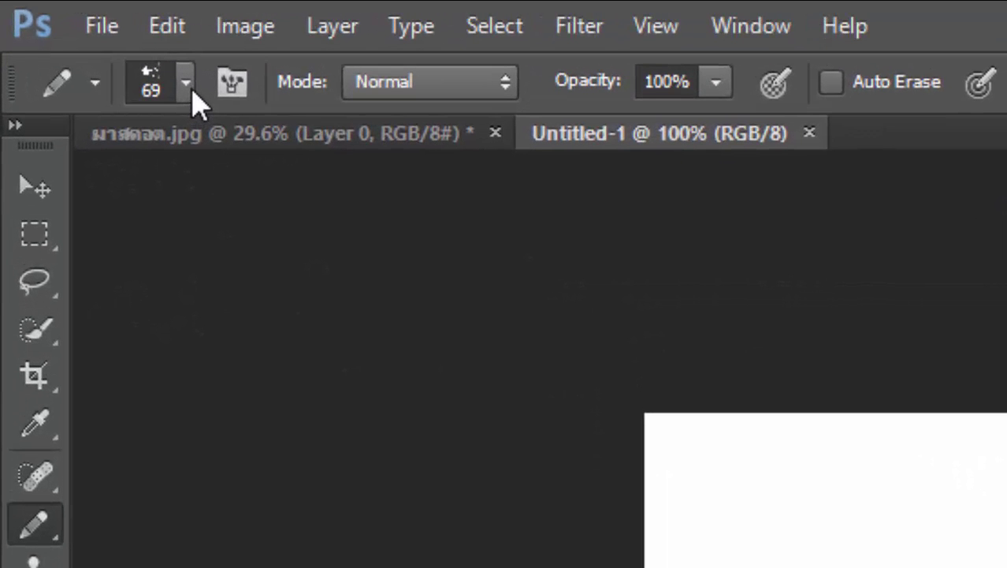
pyautogui.click(186, 84)
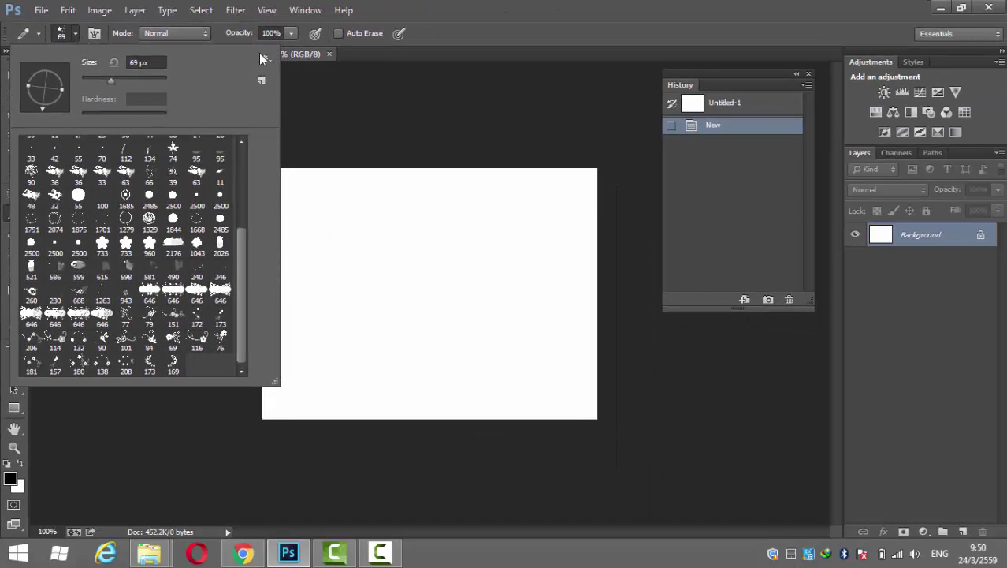
pyautogui.click(265, 61)
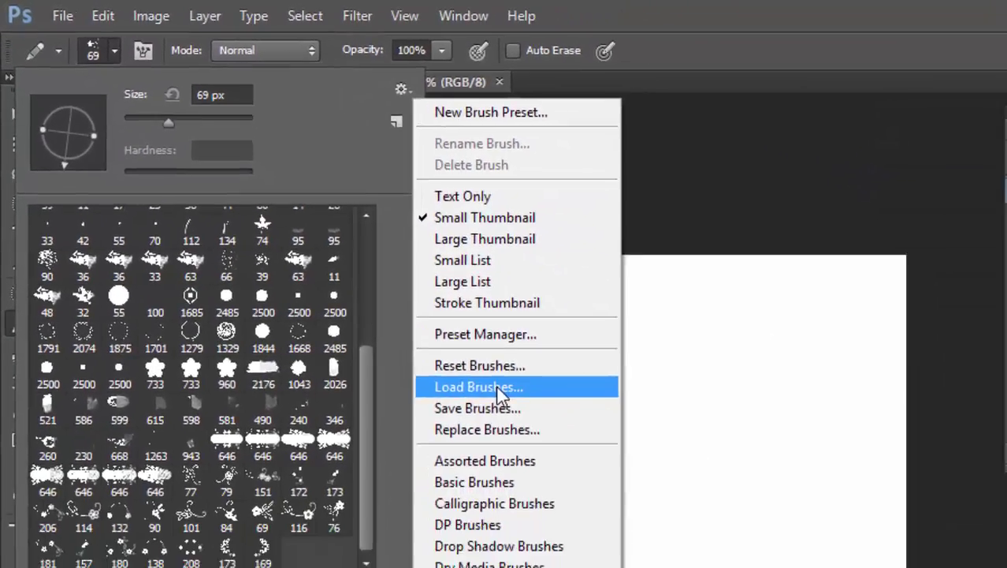
# Load ballon - hcn.abr from the Downloads brush folder via Load Brushes
pyautogui.click(500, 391)
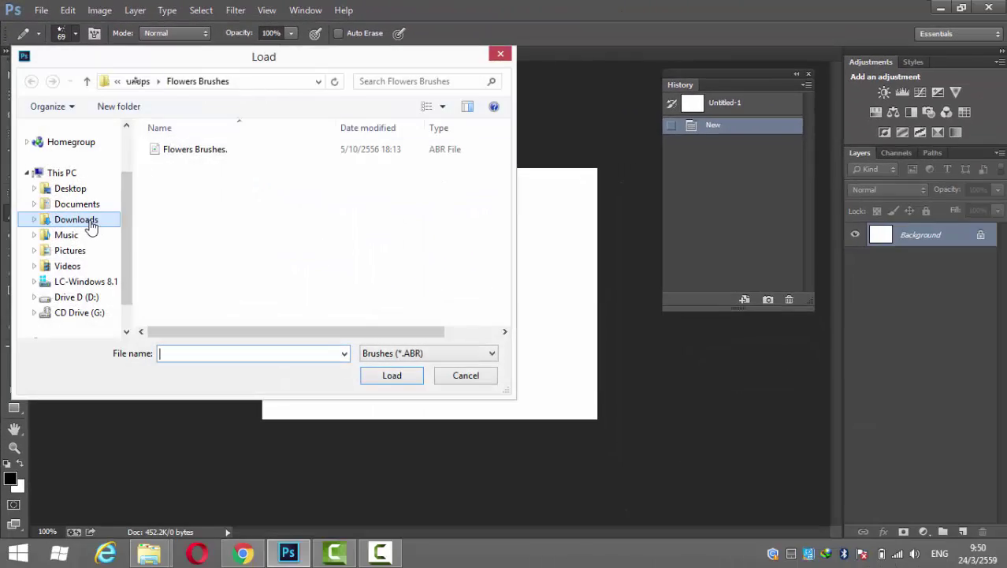
pyautogui.click(92, 223)
pyautogui.doubleClick(198, 229)
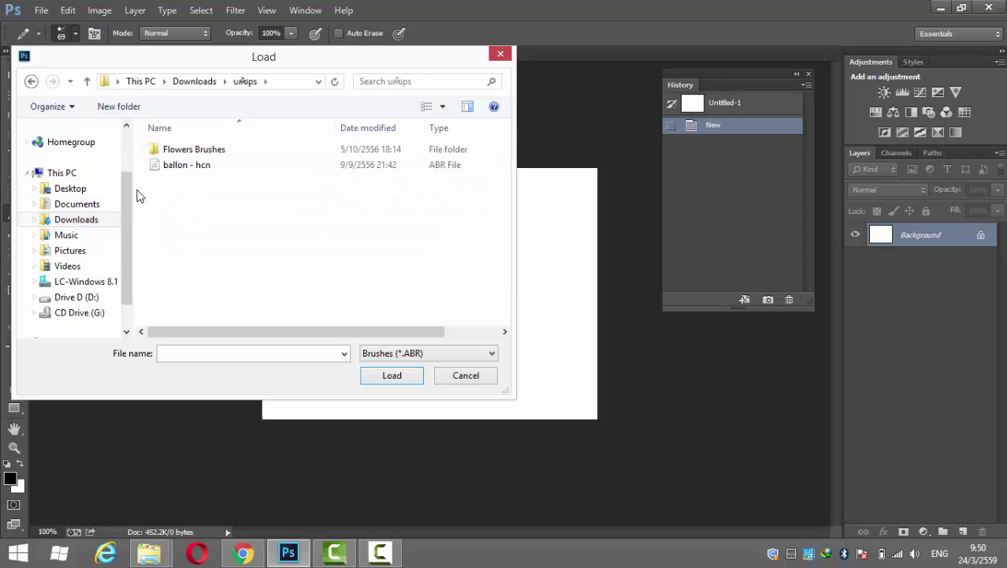
pyautogui.click(162, 173)
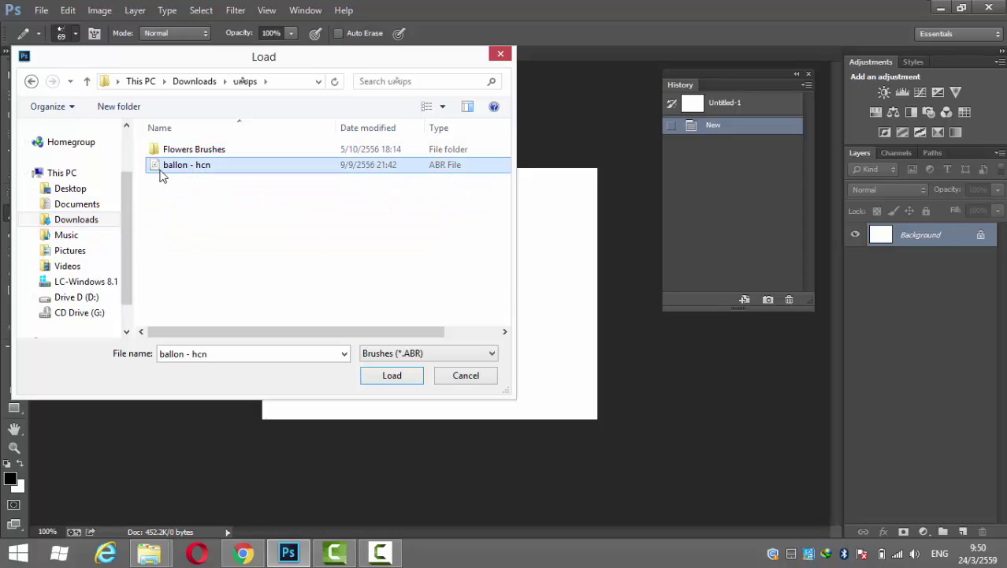
pyautogui.click(156, 180)
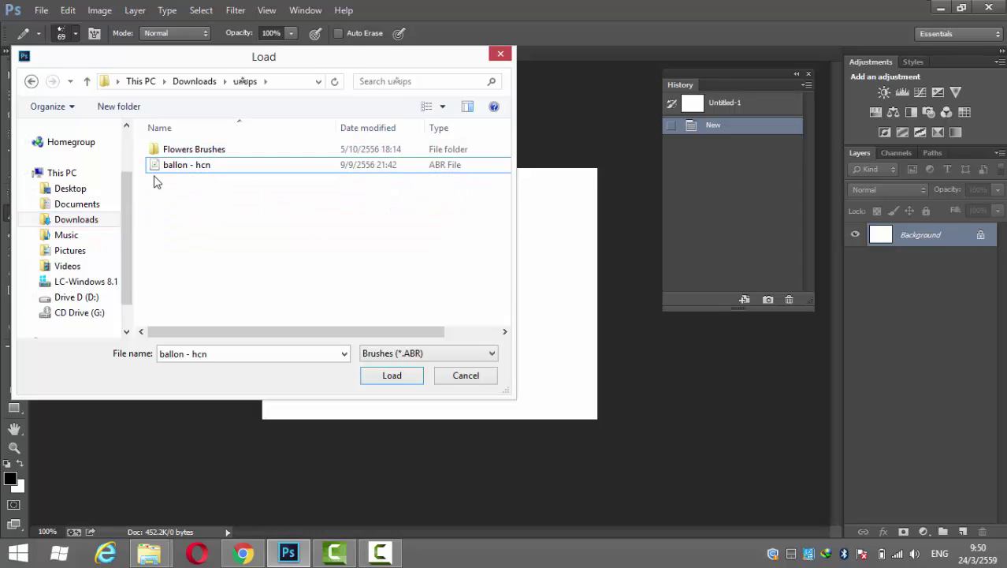
pyautogui.doubleClick(189, 156)
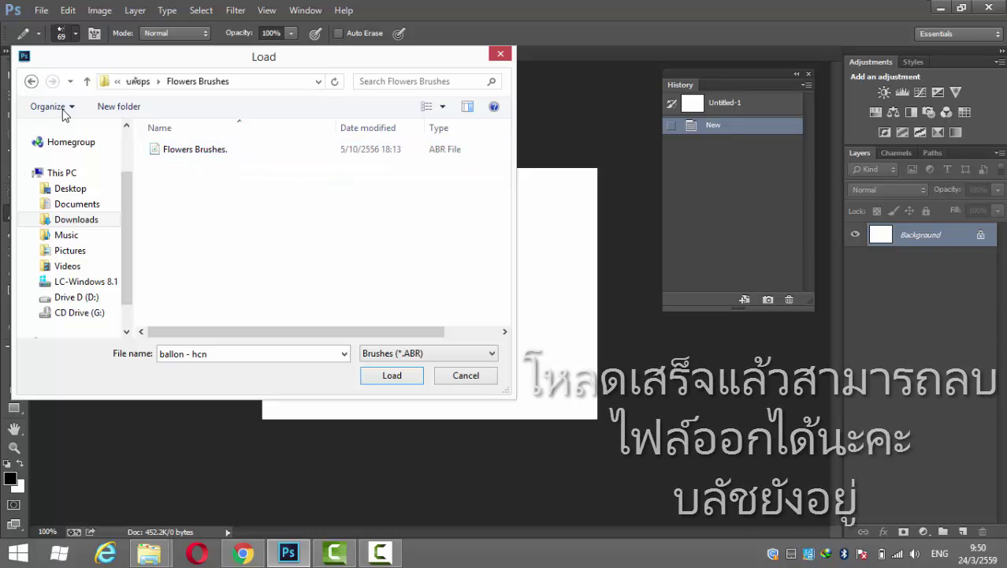
pyautogui.click(31, 82)
pyautogui.click(199, 166)
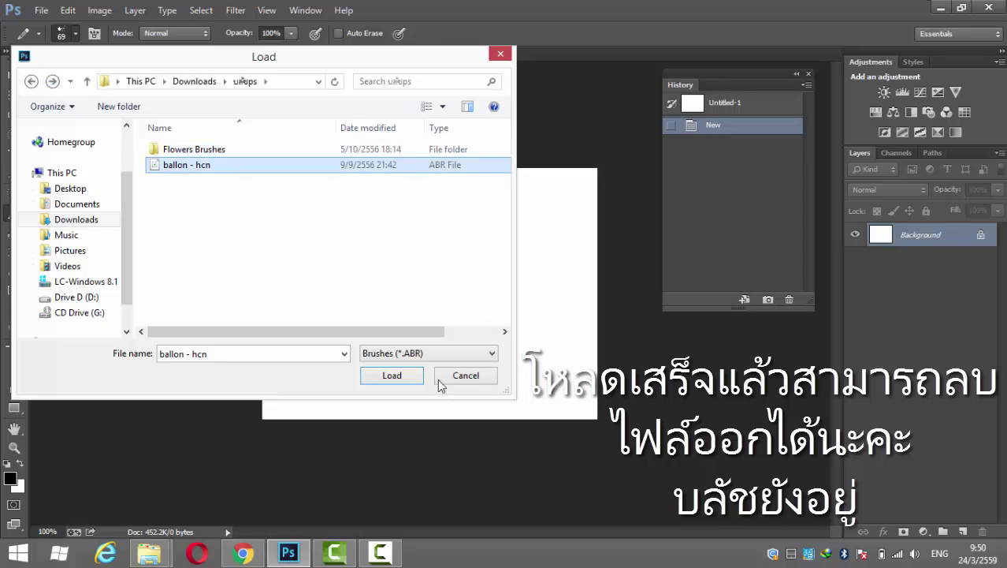
pyautogui.click(392, 376)
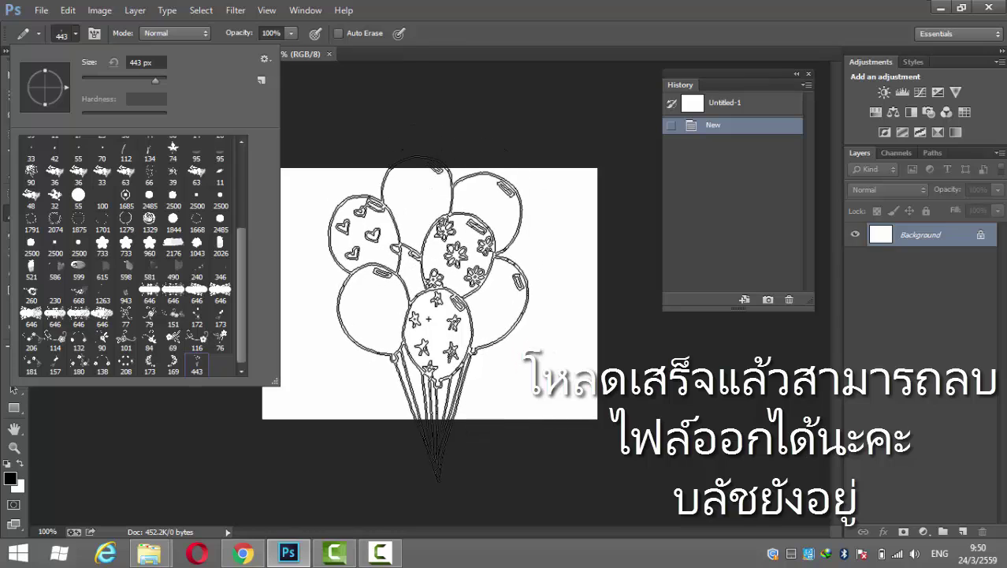
# Stamp the balloon brush twice at 139 px, then a flower brush beside it
pyautogui.rightClick(435, 198)
pyautogui.moveTo(566, 234); pyautogui.dragTo(560, 234)
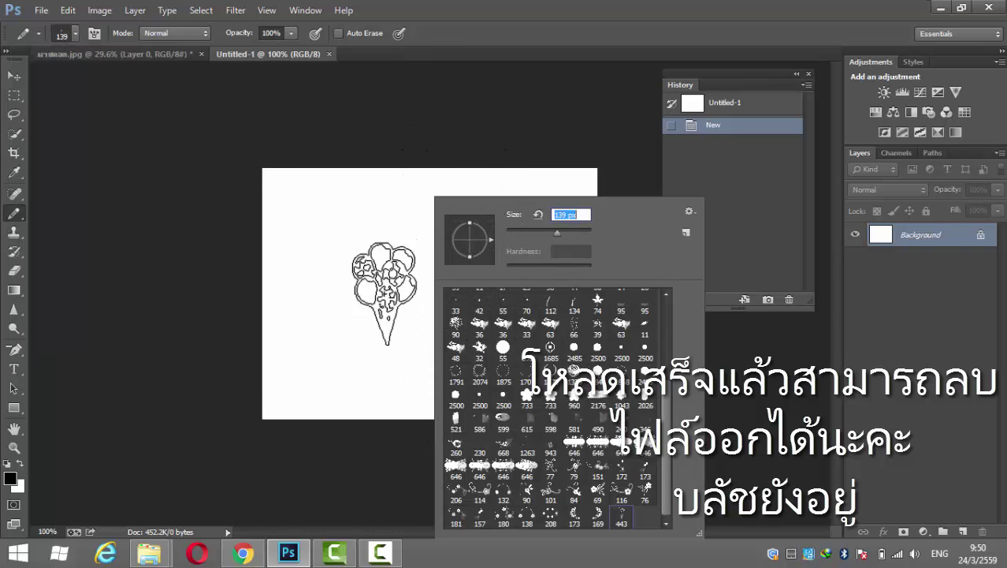
pyautogui.click(332, 321)
pyautogui.click(320, 347)
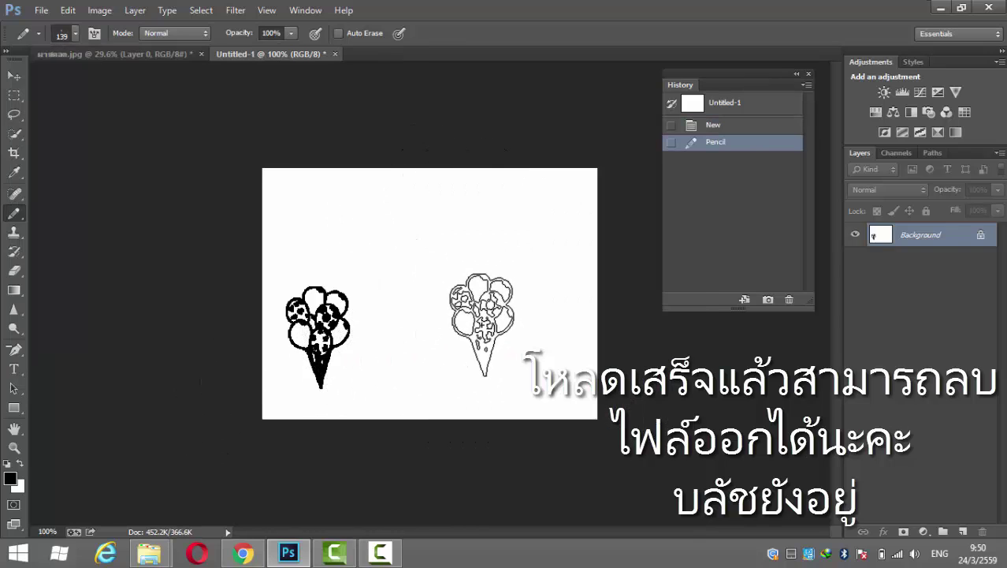
pyautogui.rightClick(642, 304)
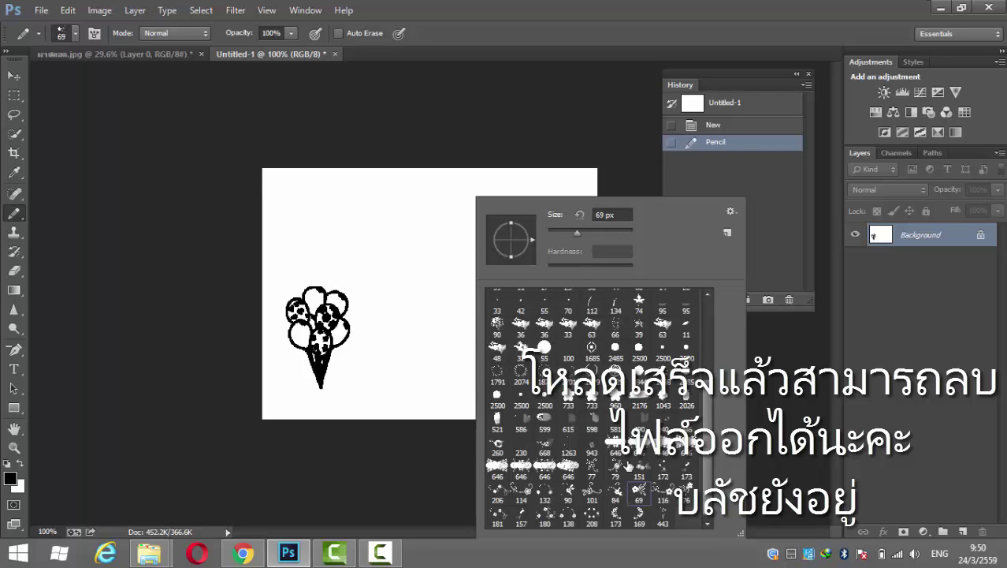
pyautogui.click(378, 369)
# Stamp three 94 px ornament brush marks across the canvas
pyautogui.rightClick(517, 261)
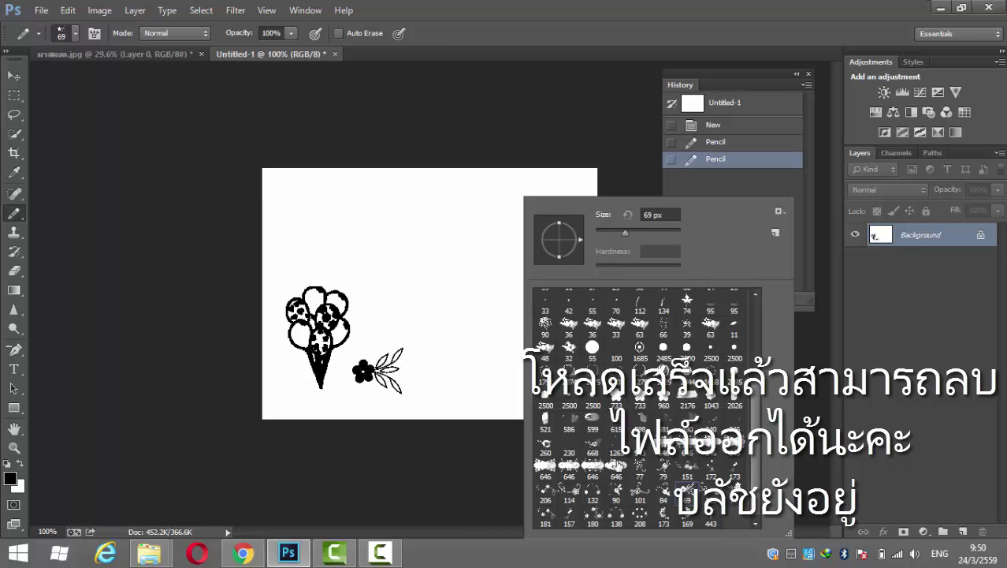
pyautogui.click(679, 456)
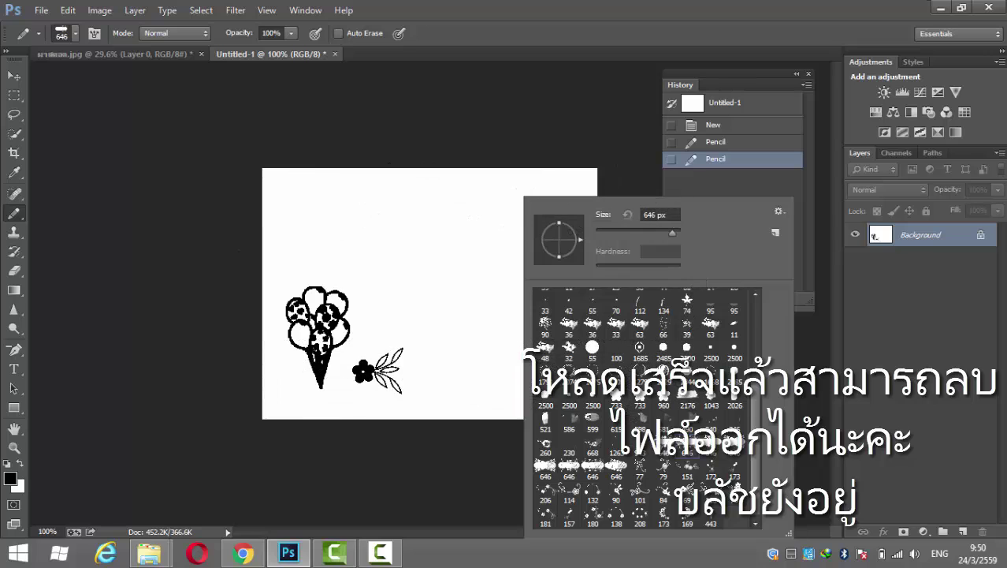
pyautogui.click(629, 233)
pyautogui.click(412, 248)
pyautogui.click(519, 333)
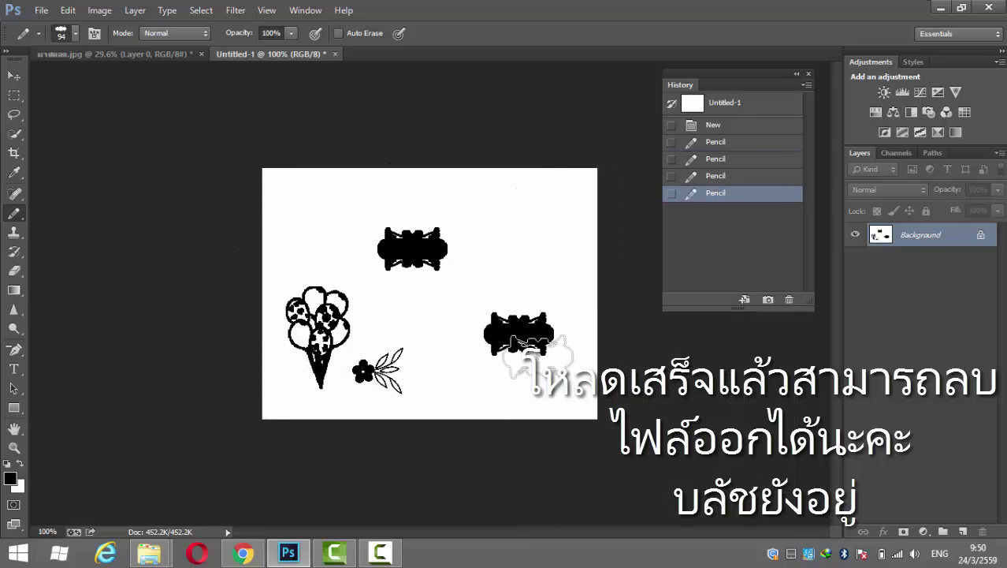
pyautogui.click(504, 398)
# Stamp three flower-swirl brush marks across the canvas
pyautogui.rightClick(392, 198)
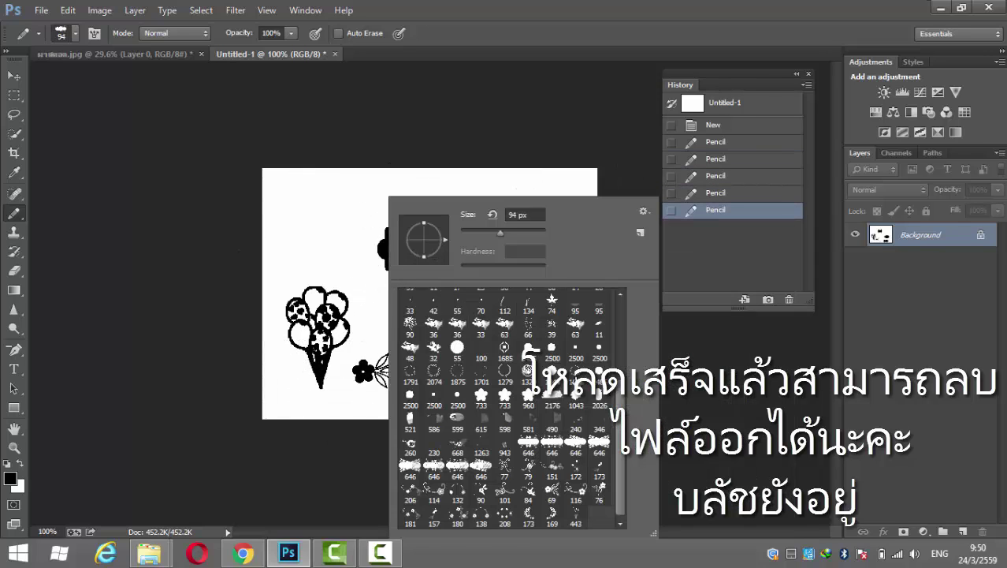
pyautogui.click(516, 497)
pyautogui.click(314, 238)
pyautogui.click(533, 236)
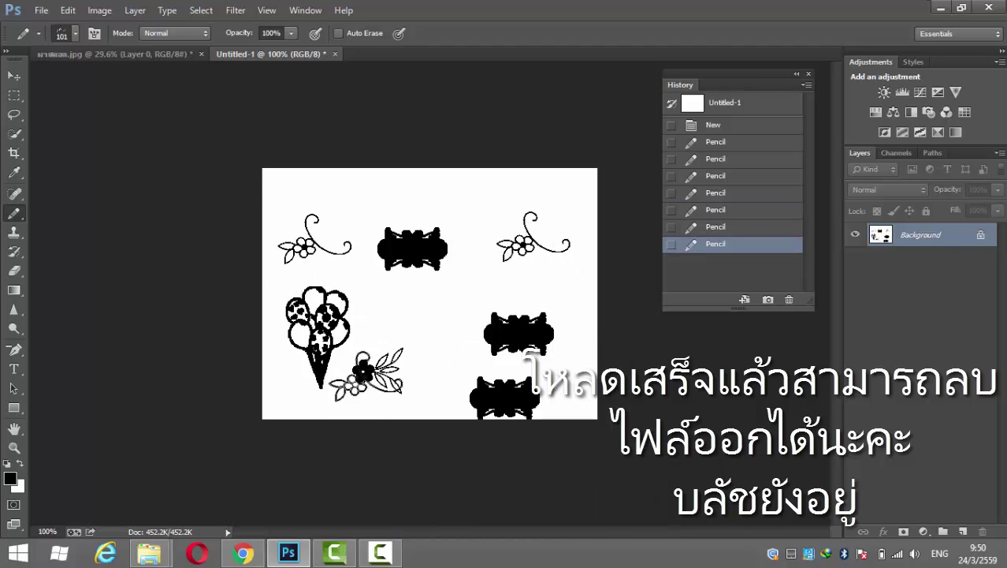
pyautogui.click(455, 305)
# Stamp the large flower brush in the centre and at top right
pyautogui.rightClick(473, 197)
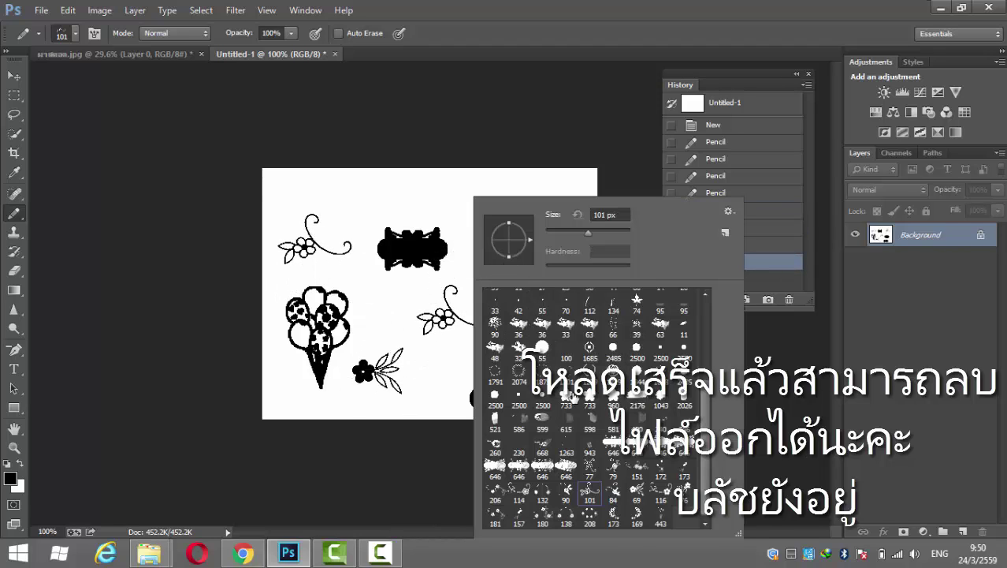
pyautogui.click(357, 337)
pyautogui.click(414, 329)
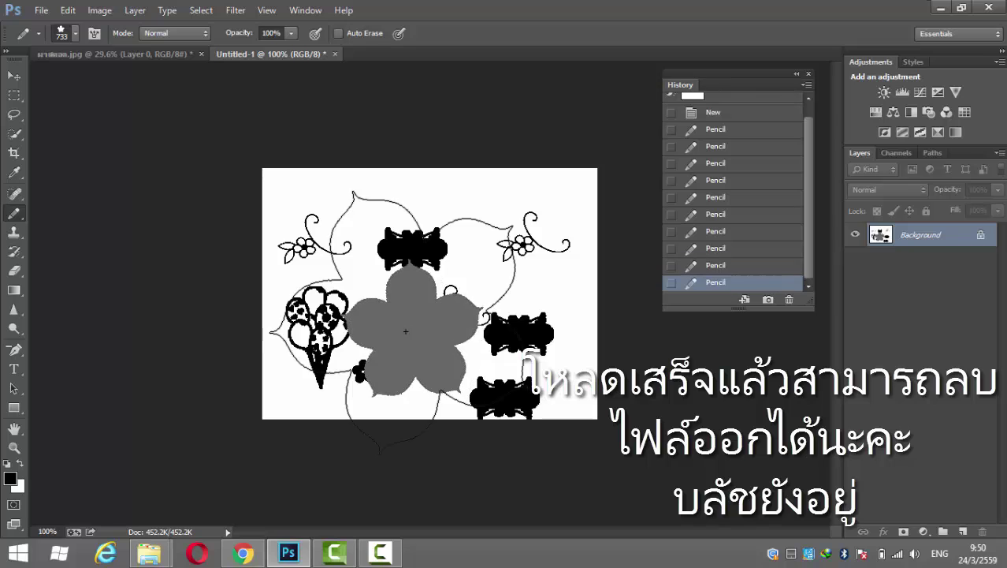
pyautogui.click(380, 555)
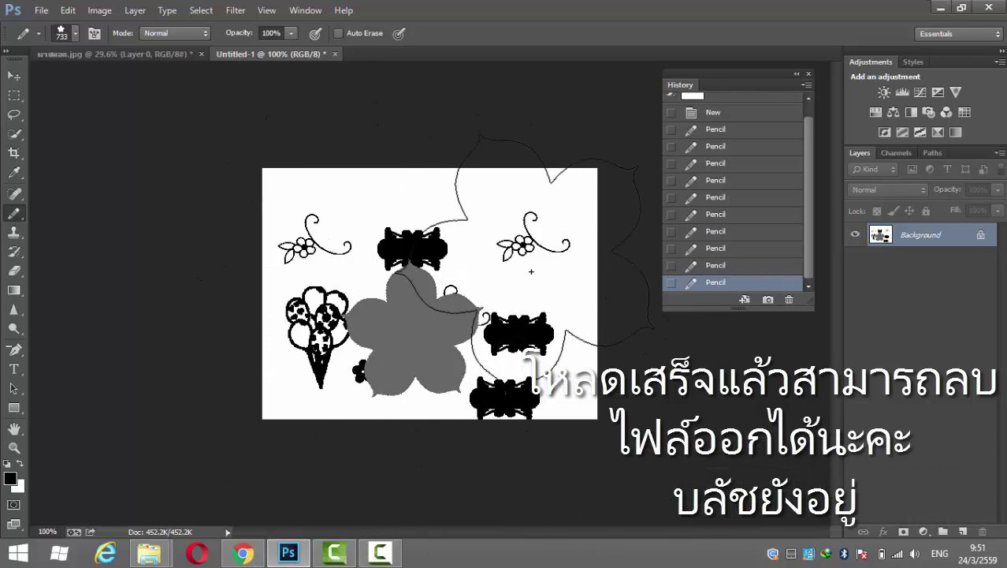
pyautogui.click(552, 190)
# Cover the canvas with a large flower, then stamp two white 84 px flower swirls
pyautogui.click(426, 236)
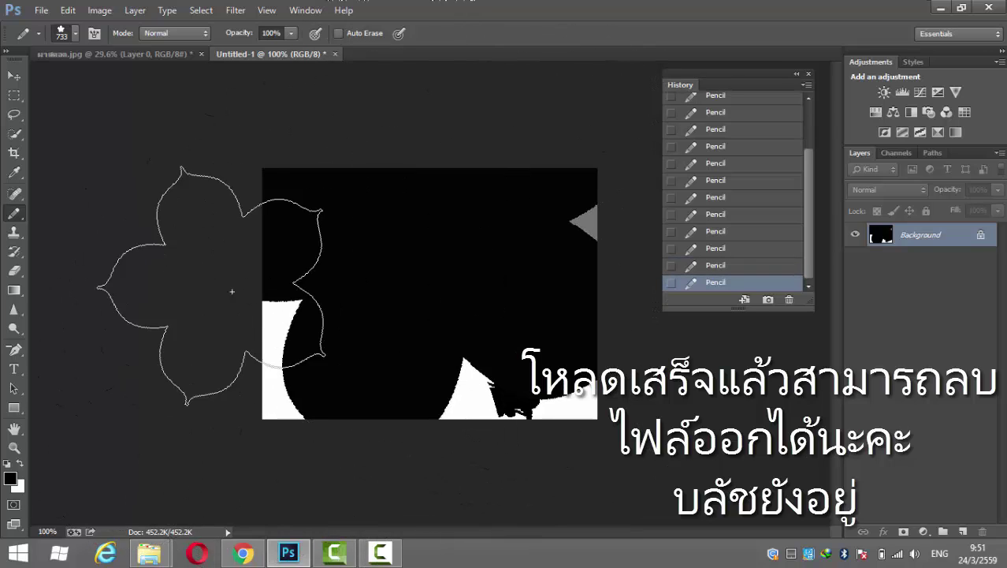
pyautogui.rightClick(406, 198)
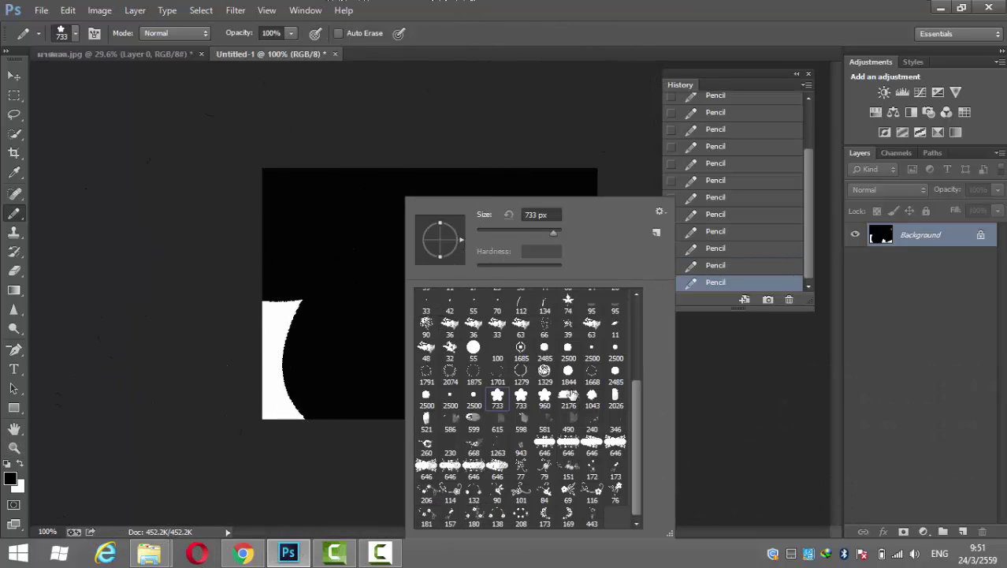
pyautogui.click(301, 376)
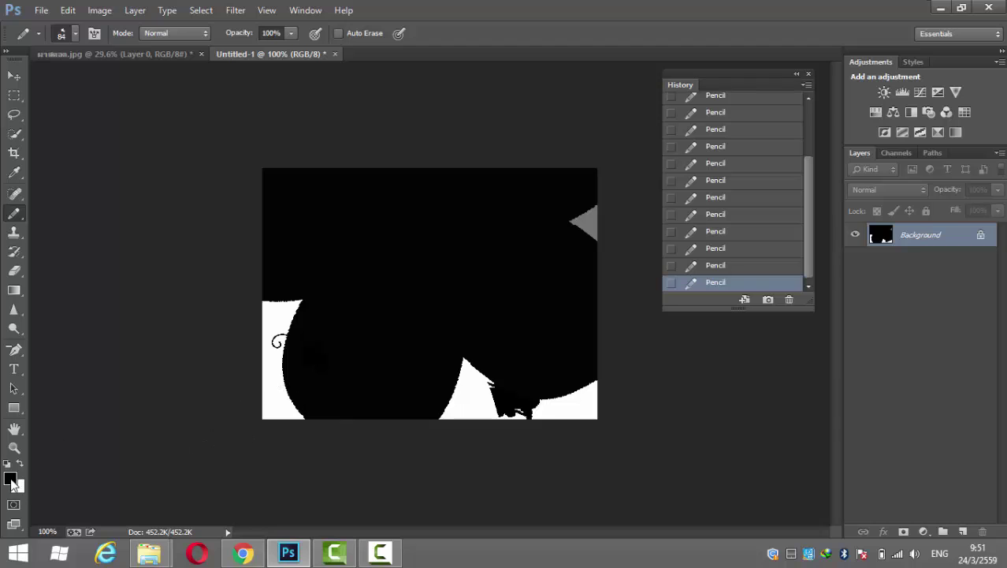
pyautogui.click(504, 246)
pyautogui.click(383, 229)
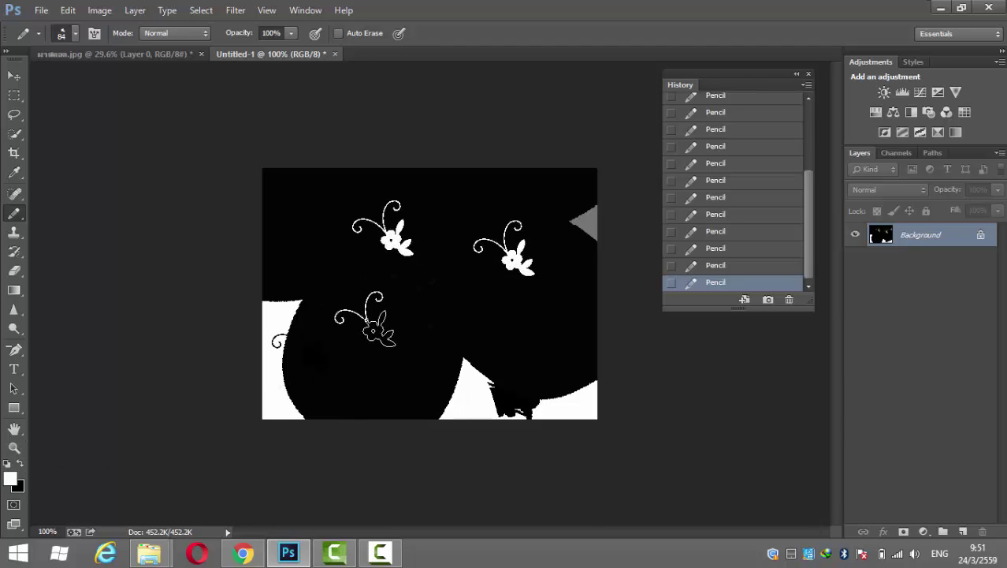
# Paint the 646 px ornament frame brush across the canvas
pyautogui.rightClick(364, 319)
pyautogui.click(542, 444)
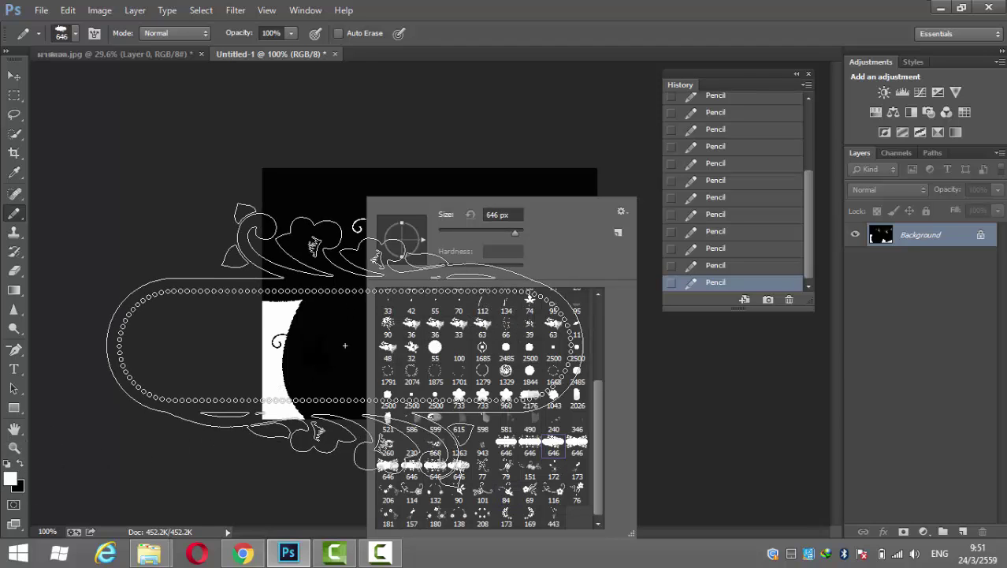
pyautogui.moveTo(359, 337)
pyautogui.mouseDown()
pyautogui.moveTo(356, 203)
pyautogui.moveTo(437, 564)
pyautogui.mouseUp()
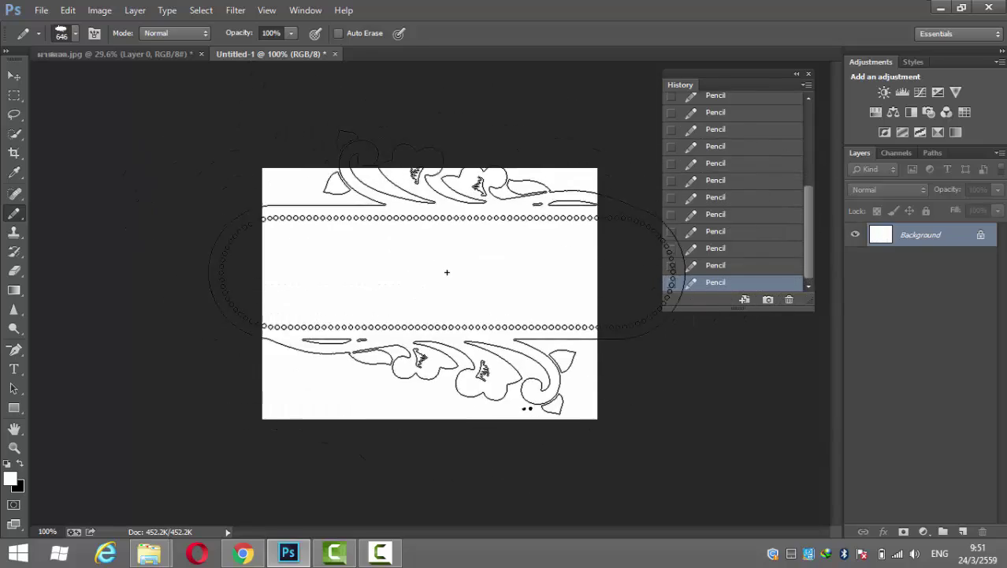